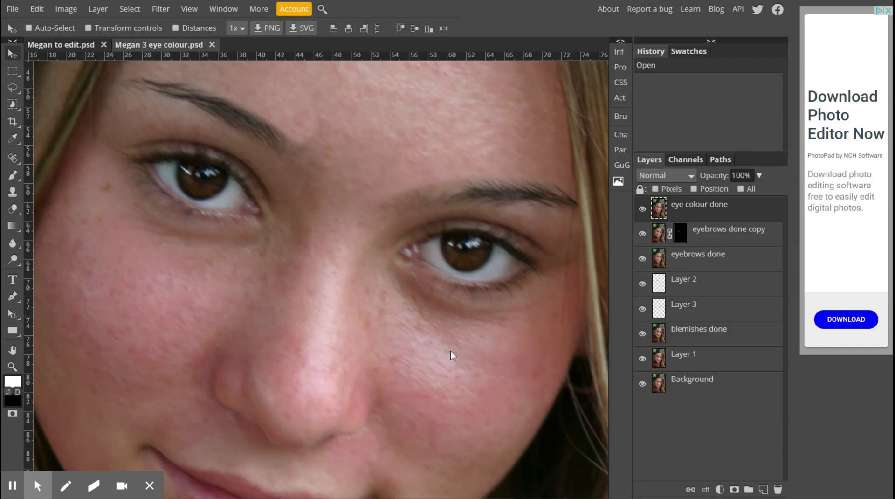
# Step: Duplicate the eye colour done layer, set the copy to Screen, and add a black mask
pyautogui.click(723, 212)
pyautogui.moveTo(724, 215); pyautogui.dragTo(763, 489)
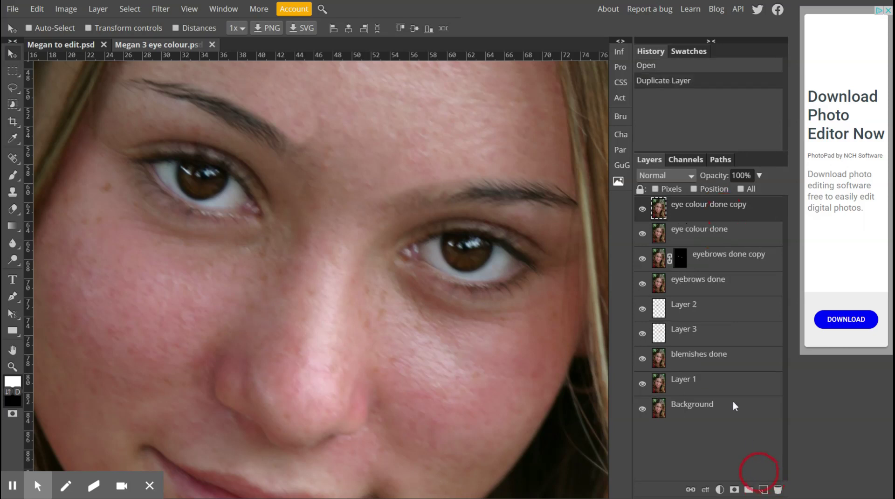
pyautogui.click(688, 177)
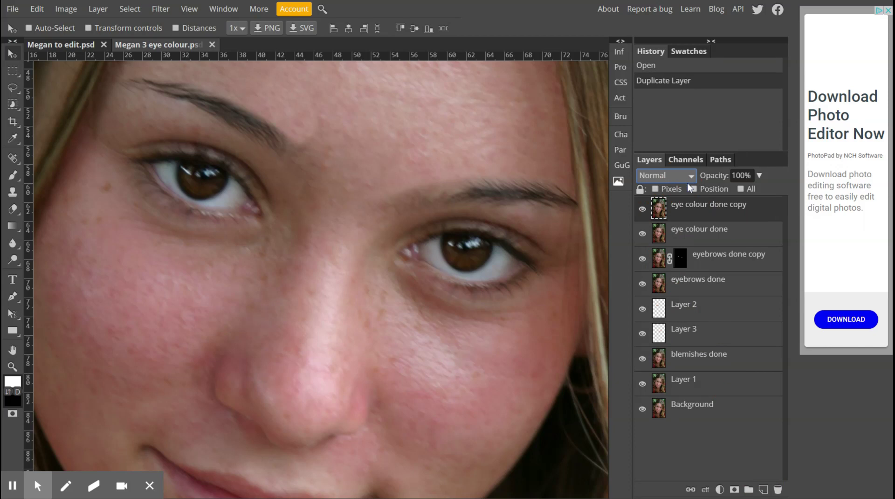
pyautogui.click(657, 298)
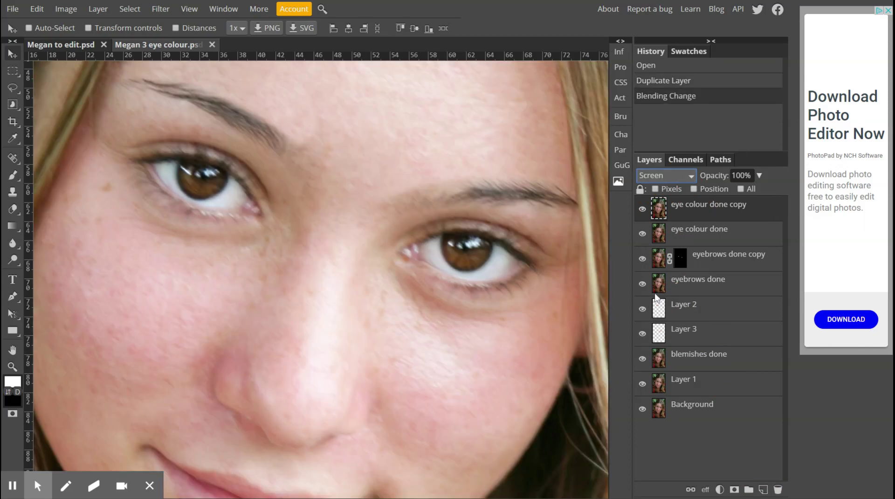
pyautogui.click(735, 490)
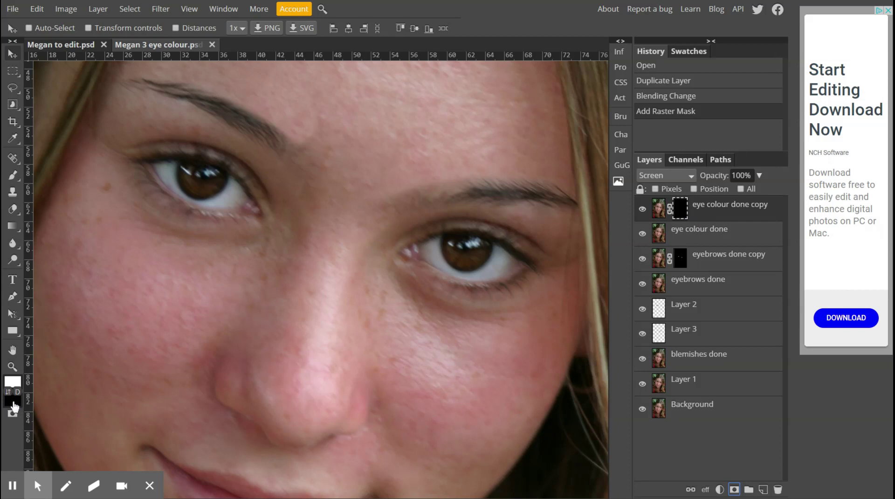
# Step: Select the Brush tool and set it to 15 px with 90% hardness
pyautogui.click(13, 177)
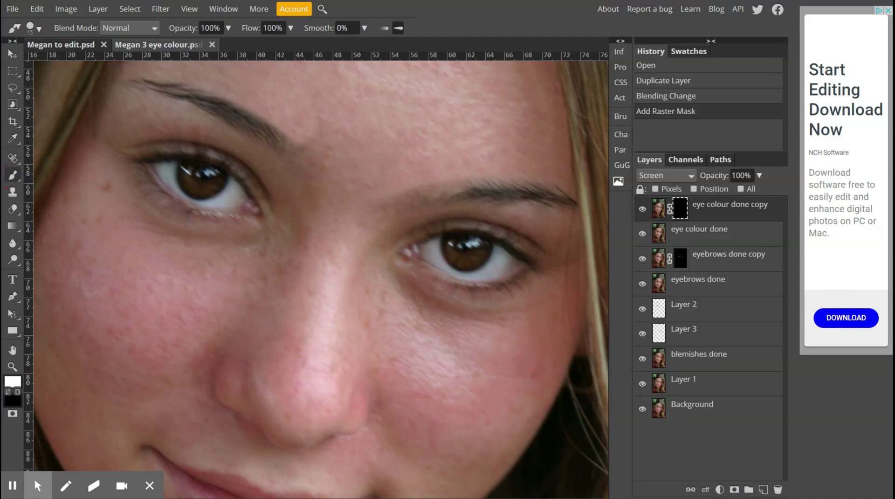
pyautogui.click(38, 28)
pyautogui.moveTo(158, 88); pyautogui.dragTo(145, 89)
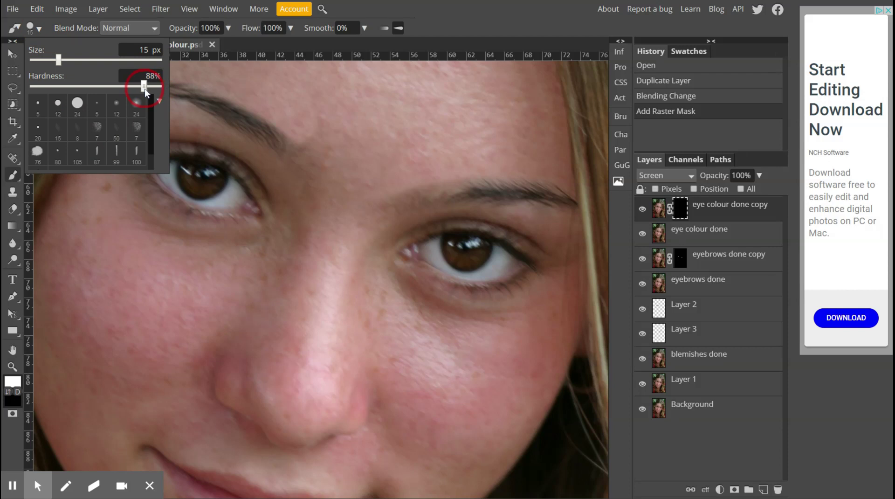
pyautogui.moveTo(144, 89); pyautogui.dragTo(146, 88)
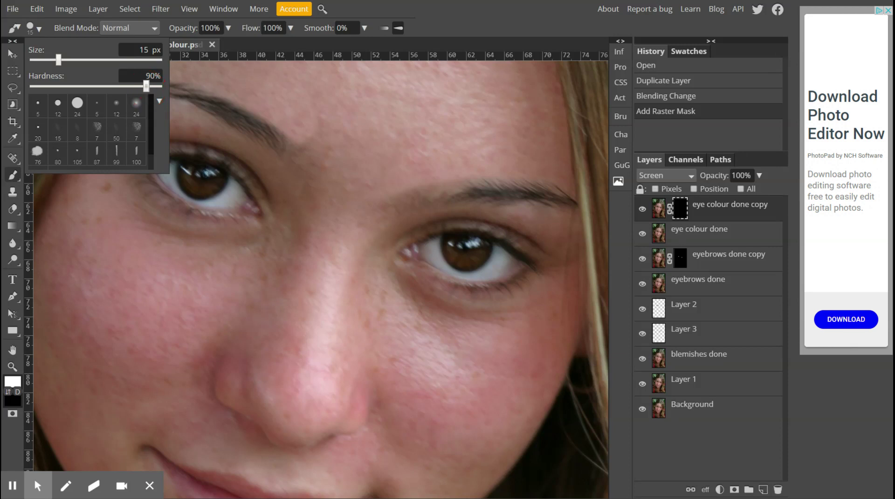
# Step: Paint white on the mask over the left eye's white, enlarging the brush as needed
pyautogui.click(220, 198)
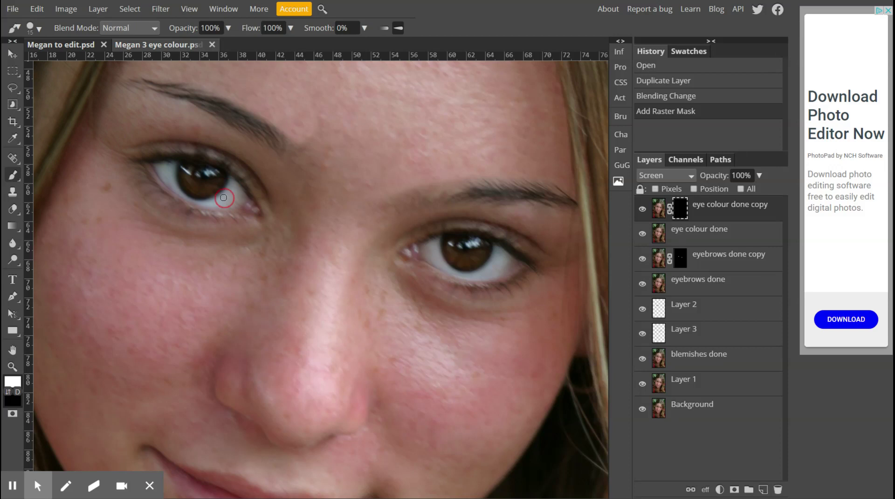
pyautogui.moveTo(215, 198)
pyautogui.mouseDown()
pyautogui.moveTo(229, 181)
pyautogui.moveTo(248, 204)
pyautogui.moveTo(236, 189)
pyautogui.moveTo(207, 207)
pyautogui.moveTo(243, 205)
pyautogui.moveTo(231, 194)
pyautogui.moveTo(187, 208)
pyautogui.moveTo(165, 162)
pyautogui.moveTo(162, 171)
pyautogui.moveTo(146, 164)
pyautogui.moveTo(176, 198)
pyautogui.moveTo(237, 208)
pyautogui.mouseUp()
pyautogui.press(']')
pyautogui.press(']')
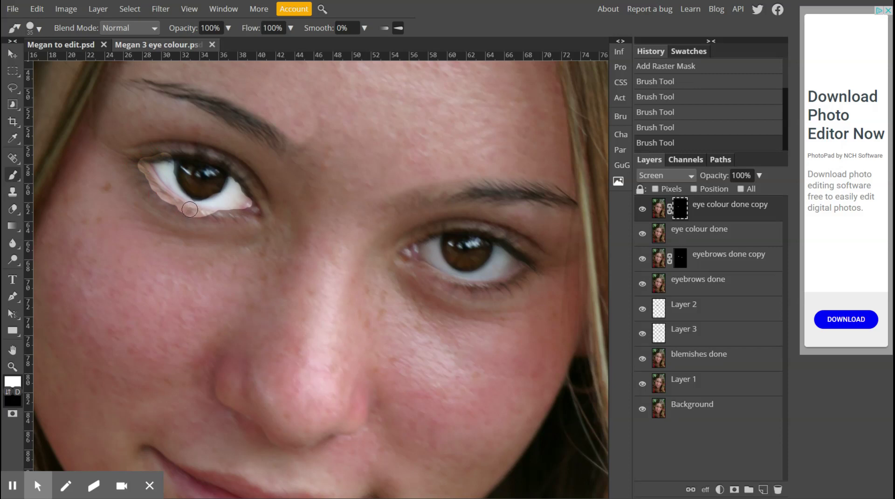
# Step: Paint black on the mask to remove spill at the inner corner, lower lid and iris edge
pyautogui.press('x')
pyautogui.moveTo(141, 158); pyautogui.dragTo(140, 168)
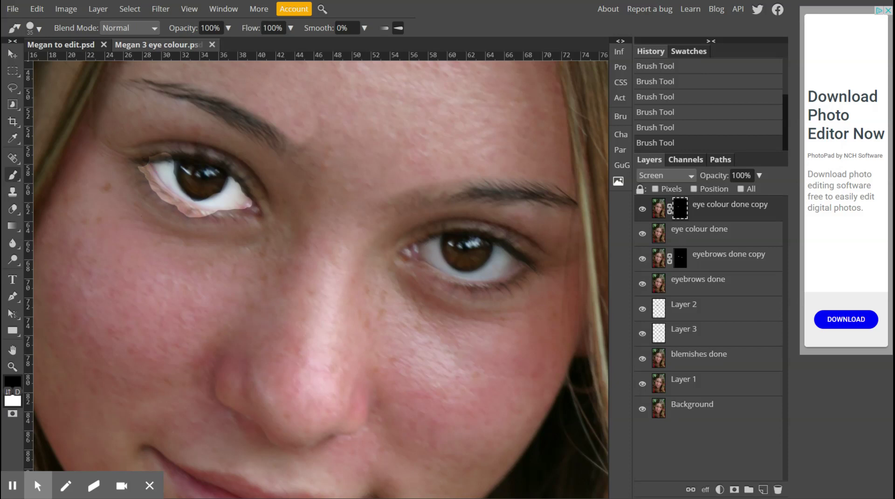
pyautogui.scroll(2, 145, 220)
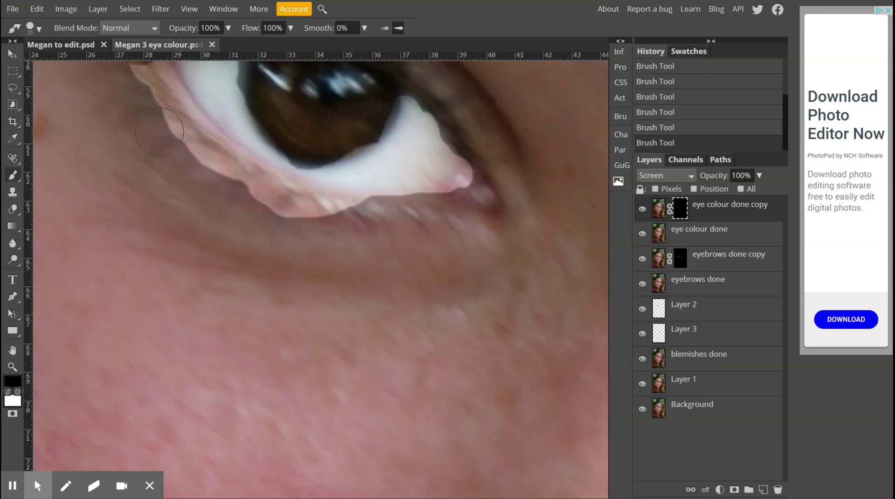
pyautogui.click(184, 131)
pyautogui.moveTo(184, 131)
pyautogui.mouseDown()
pyautogui.moveTo(225, 168)
pyautogui.moveTo(328, 204)
pyautogui.moveTo(462, 209)
pyautogui.moveTo(480, 199)
pyautogui.moveTo(484, 186)
pyautogui.moveTo(476, 186)
pyautogui.mouseUp()
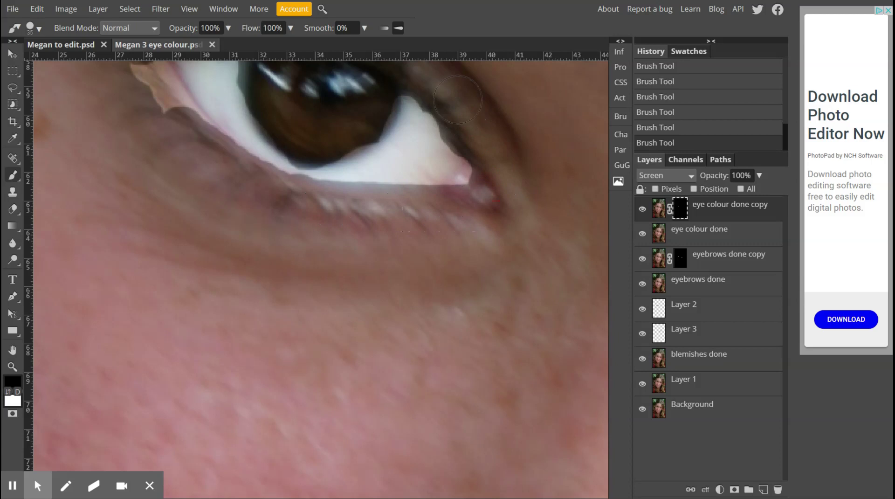
pyautogui.moveTo(405, 116)
pyautogui.mouseDown()
pyautogui.moveTo(411, 132)
pyautogui.moveTo(364, 114)
pyautogui.moveTo(383, 93)
pyautogui.moveTo(358, 128)
pyautogui.moveTo(340, 133)
pyautogui.mouseUp()
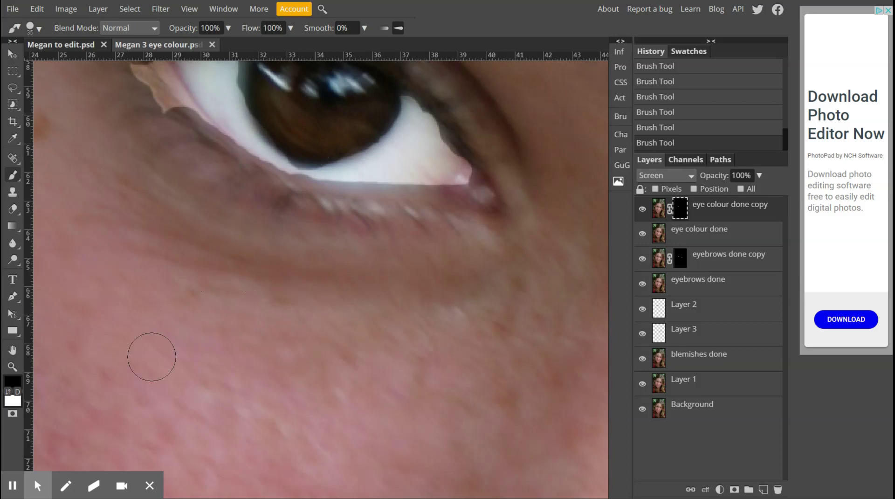
pyautogui.moveTo(32, 484)
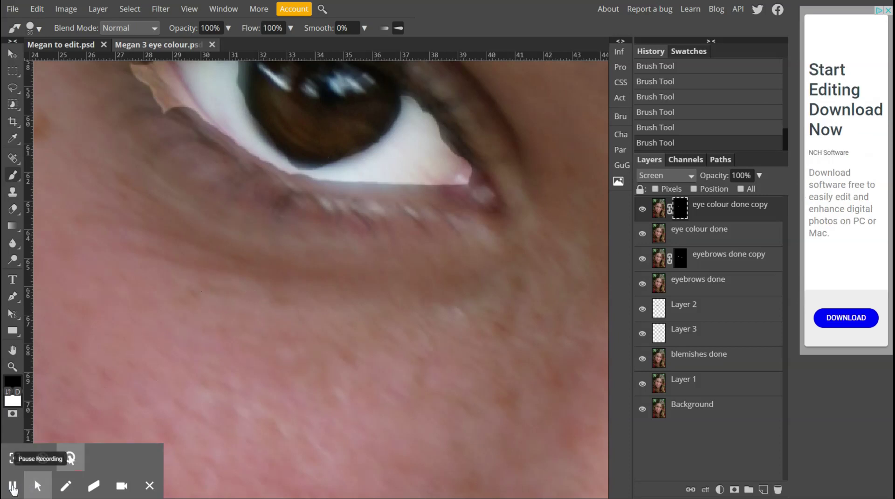
pyautogui.hotkey('ctrl', '0')
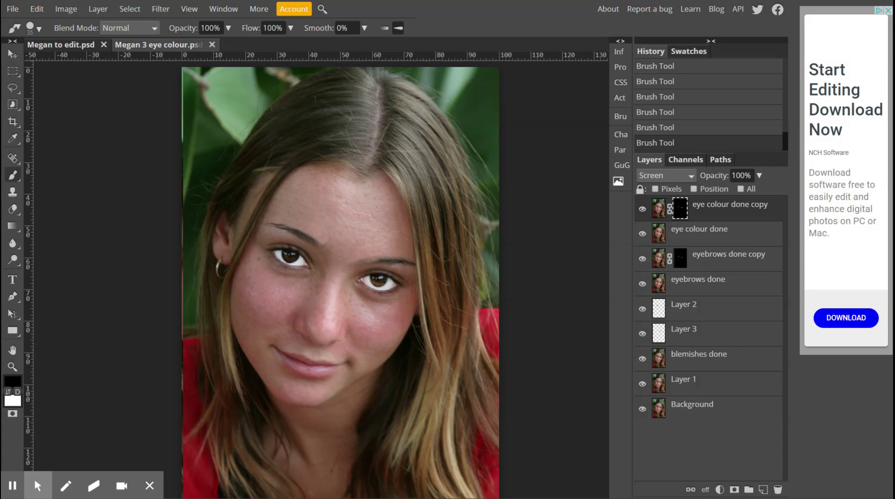
# Step: Lower the Screen layer's opacity to about 35%, then hide it to compare
pyautogui.scroll(-2, 262, 295)
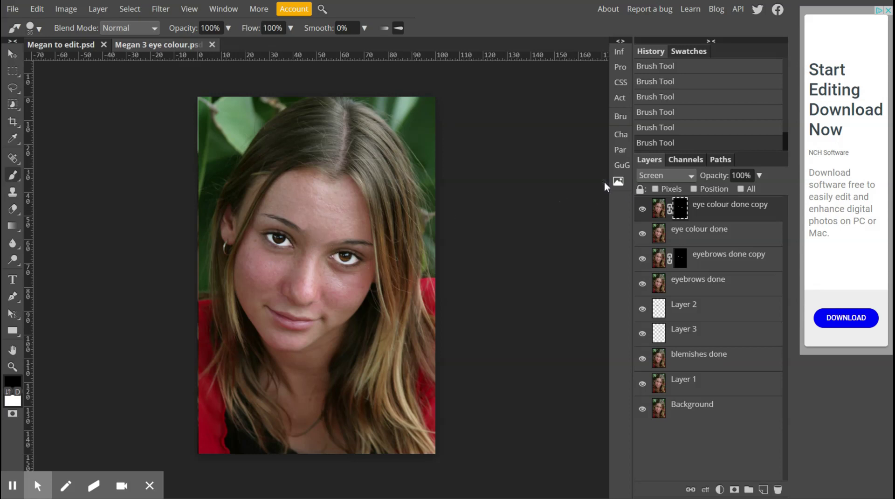
pyautogui.click(759, 175)
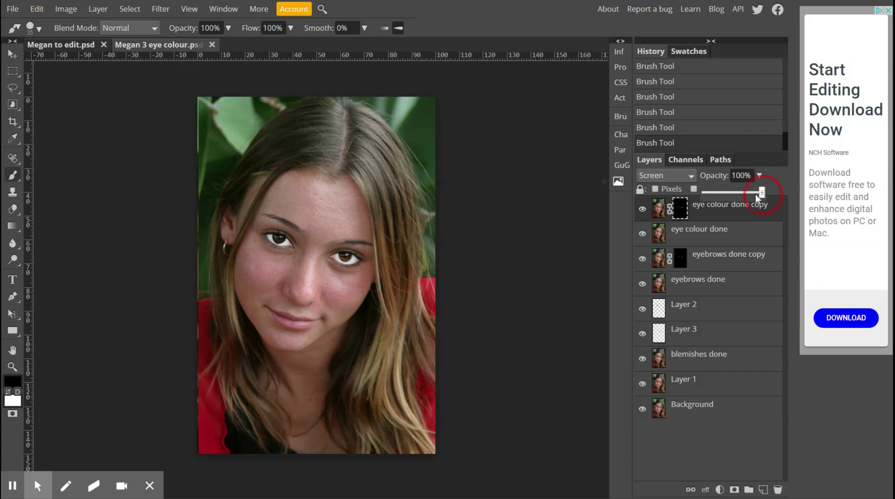
pyautogui.moveTo(738, 194); pyautogui.dragTo(734, 195)
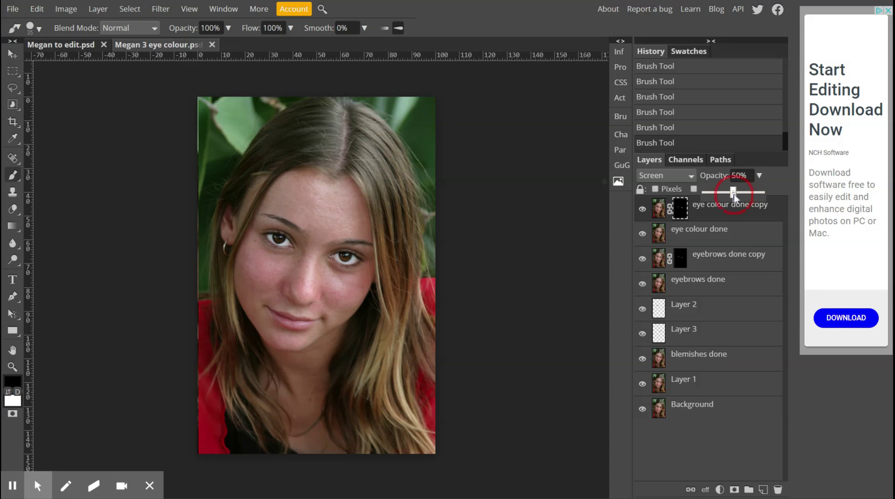
pyautogui.moveTo(727, 193); pyautogui.dragTo(726, 193)
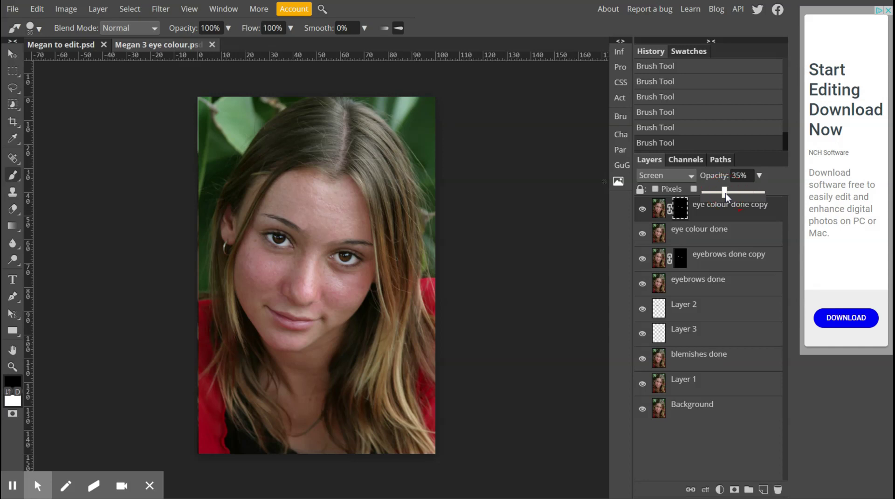
pyautogui.click(643, 214)
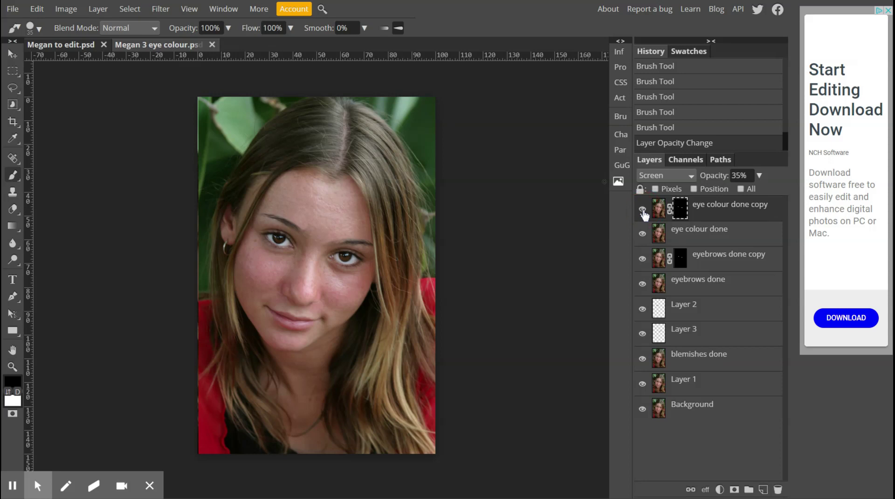
pyautogui.click(642, 209)
# Step: Show the brightening layer again, drop its opacity to about 21%, and compare before/after
pyautogui.click(643, 209)
pyautogui.click(719, 180)
pyautogui.moveTo(721, 177); pyautogui.dragTo(711, 176)
pyautogui.click(642, 210)
pyautogui.click(642, 211)
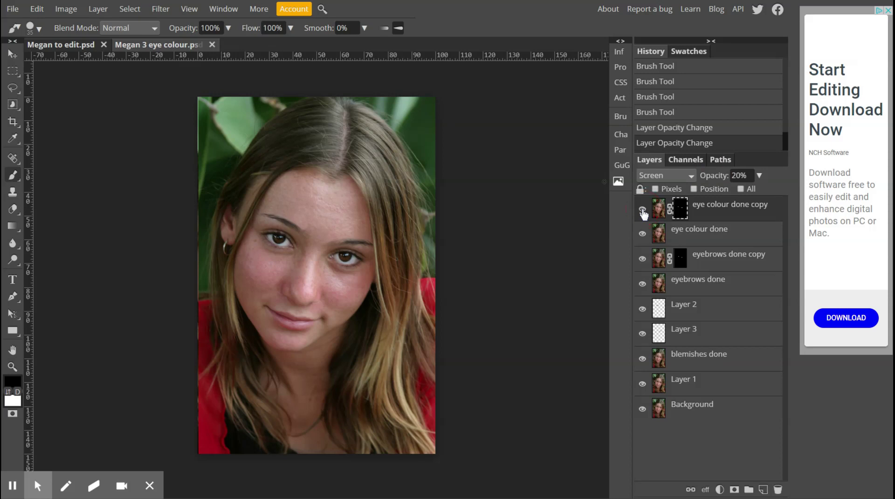
pyautogui.click(642, 211)
pyautogui.click(642, 210)
# Step: Set the layer opacity to exactly 15%, compare with the layer toggled, and target its image
pyautogui.click(759, 176)
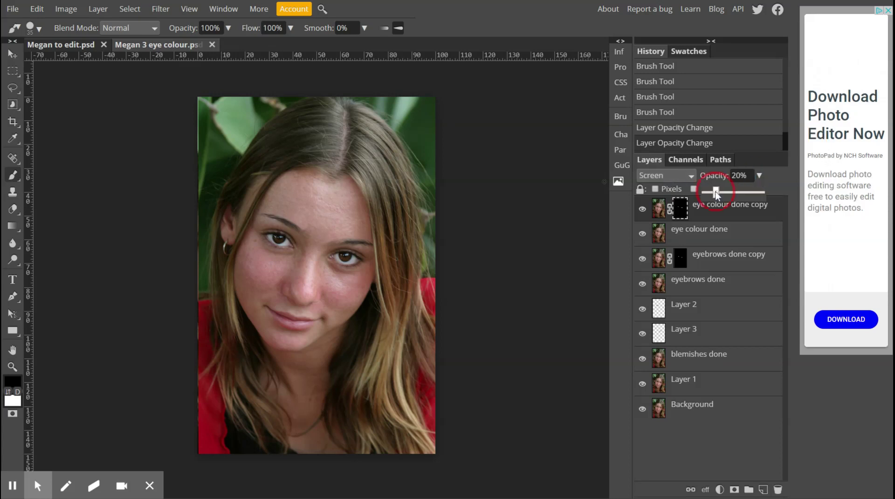
pyautogui.moveTo(715, 192); pyautogui.dragTo(713, 192)
pyautogui.click(733, 175)
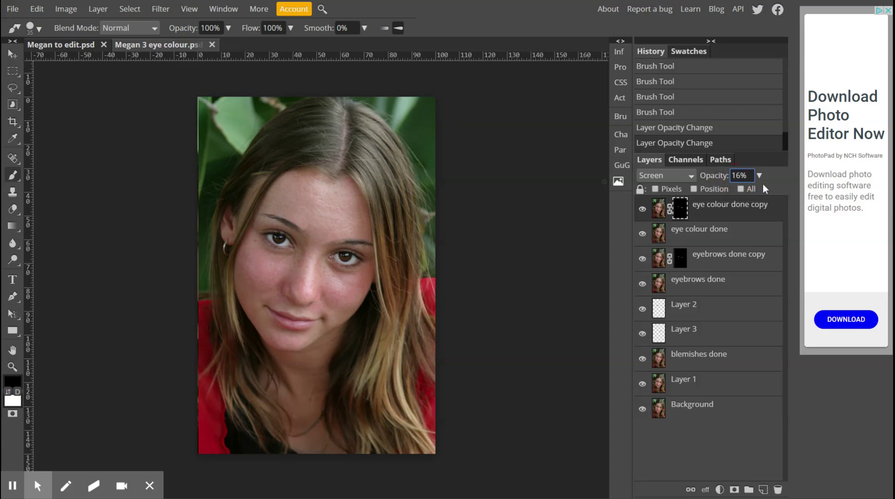
pyautogui.write('5')
pyautogui.click(643, 210)
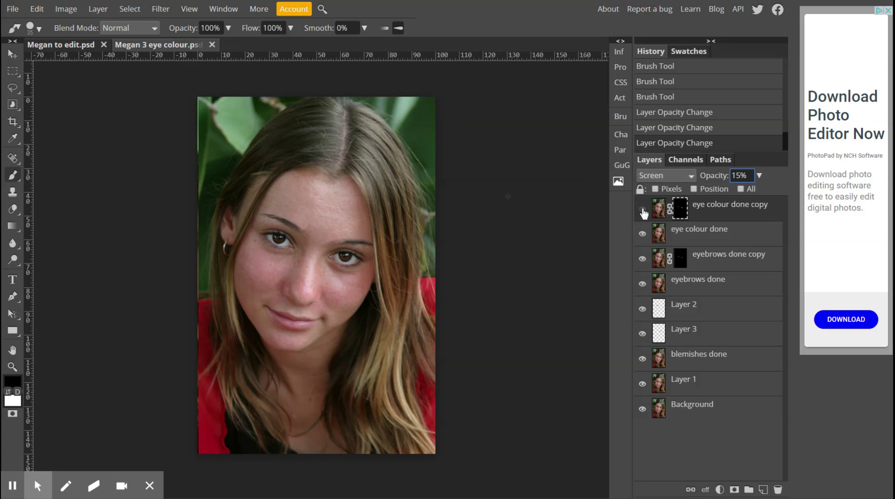
pyautogui.click(642, 210)
pyautogui.click(643, 211)
pyautogui.click(642, 210)
pyautogui.click(725, 215)
# Step: Merge visible layers into a new top layer named 'eye whites done' and save as PSD
pyautogui.hotkey('ctrl', 'j')
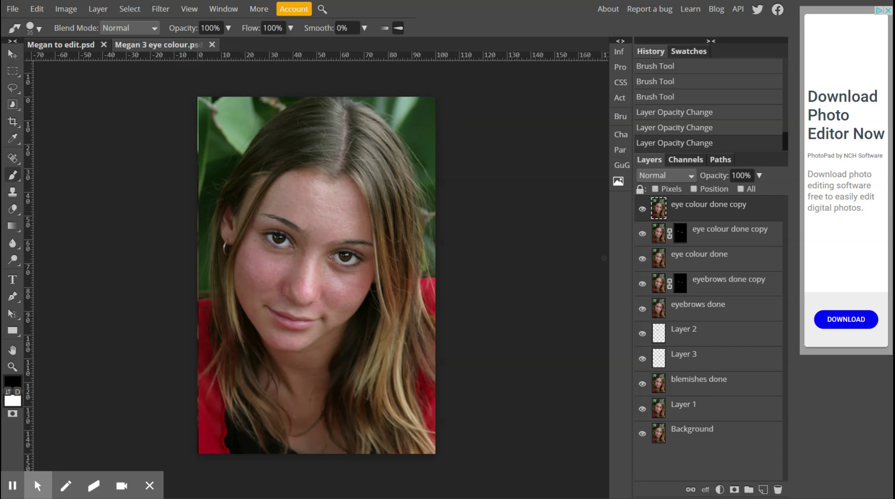
pyautogui.doubleClick(724, 207)
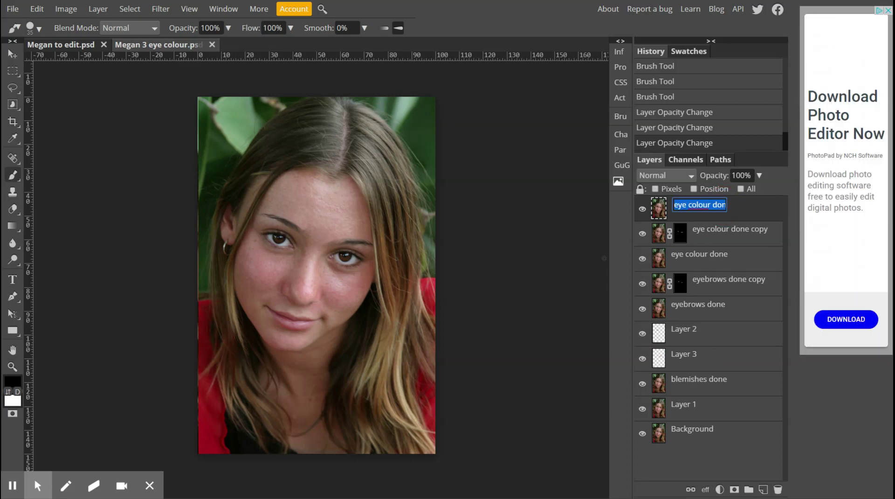
pyautogui.write('eye whites done')
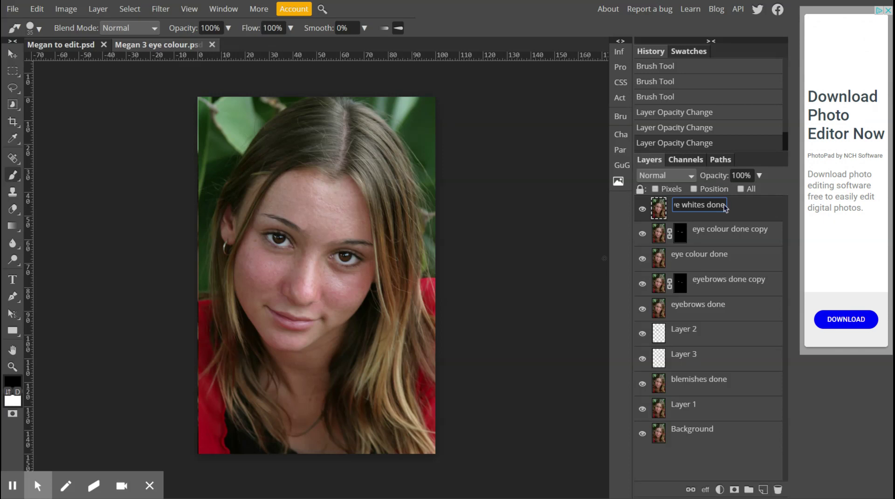
pyautogui.press('Return')
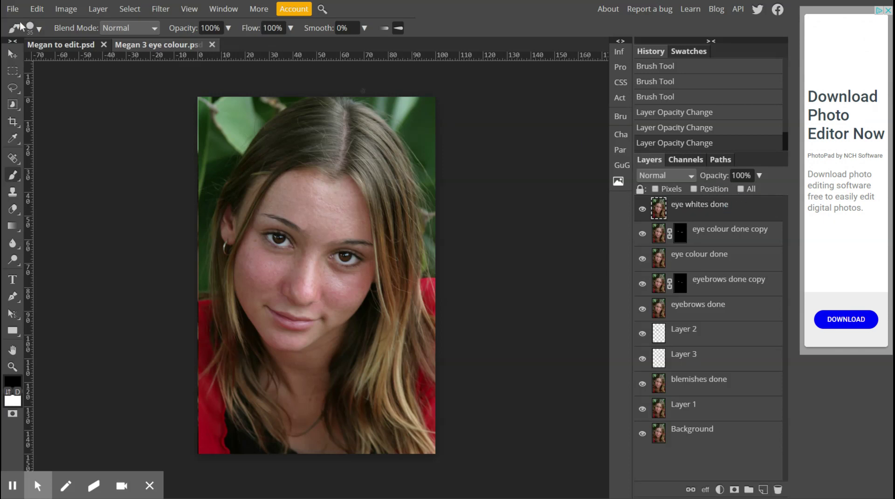
pyautogui.click(13, 9)
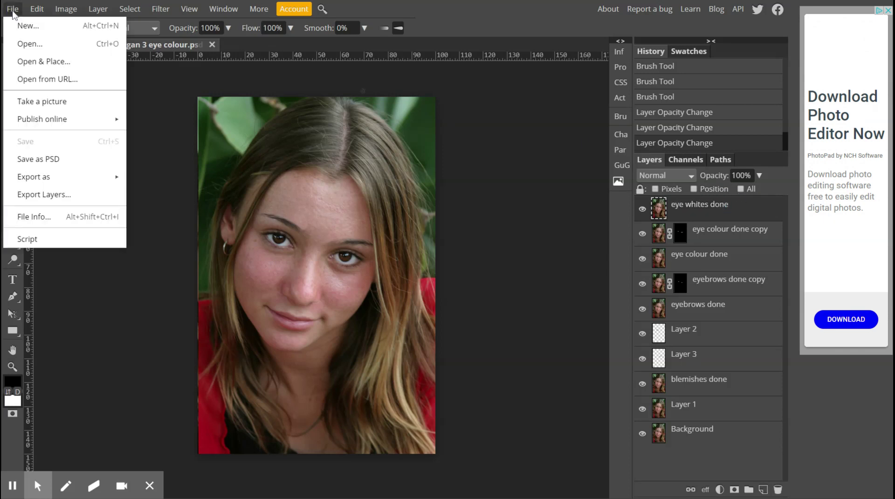
pyautogui.click(42, 159)
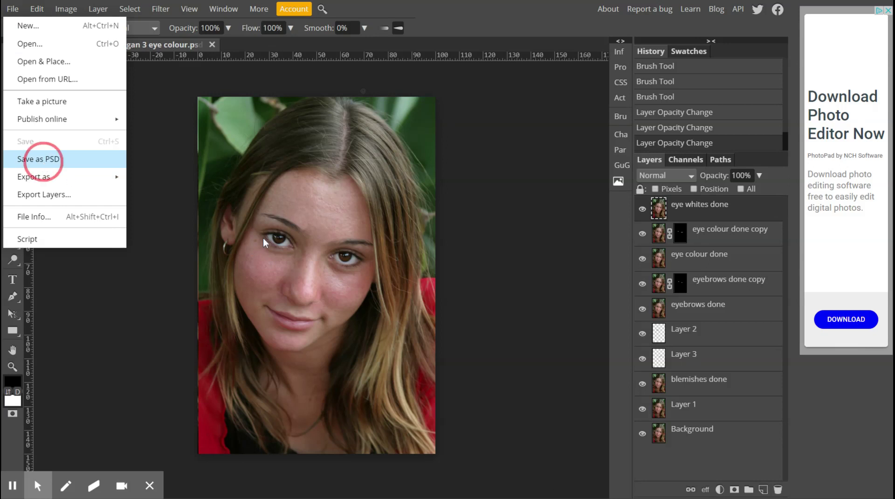